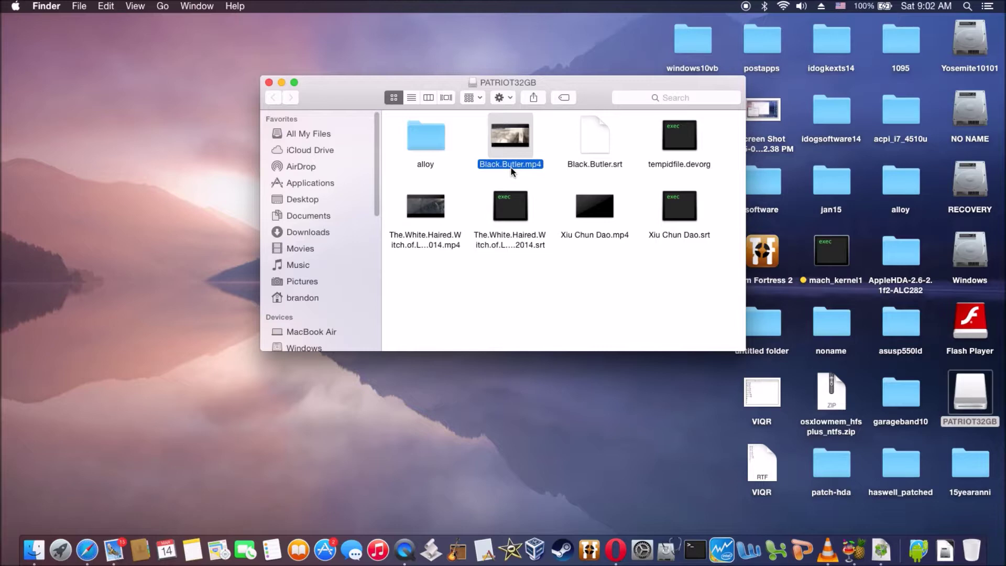
# Select the Black.Butler.srt subtitle and copy its base name, leaving it unchanged.
pyautogui.click(511, 166)
pyautogui.click(579, 164)
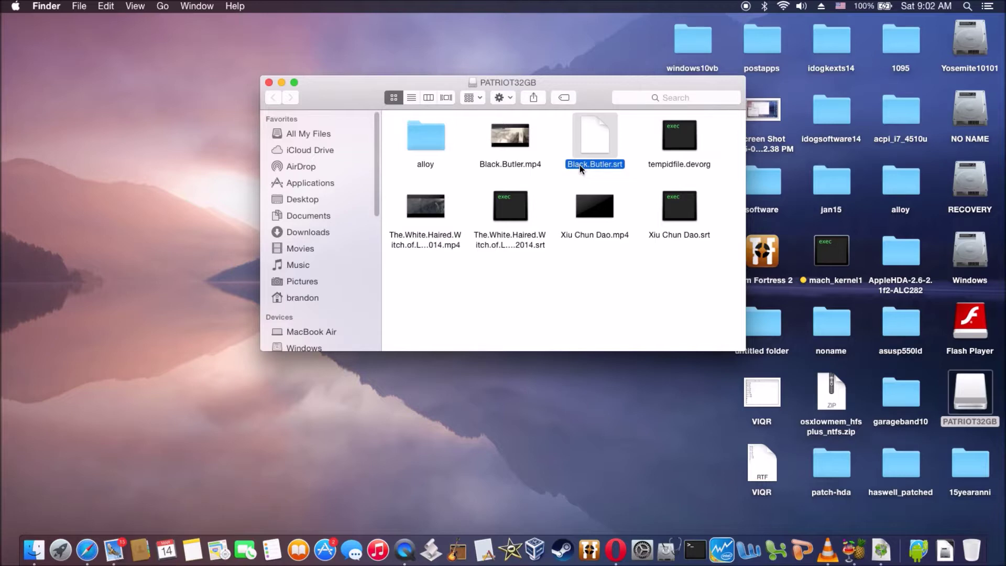
pyautogui.press('Return')
pyautogui.press('super+c')
pyautogui.press('Right')
pyautogui.press('Return')
# Rename the subtitle file, changing the capital B of Butler to lowercase b.
pyautogui.click(593, 165)
pyautogui.click(595, 164)
pyautogui.press('BackSpace')
pyautogui.write('b')
pyautogui.press('Return')
# Copy Black.Butler.mp4's base name and paste it as the subtitle file's name.
pyautogui.click(508, 164)
pyautogui.click(508, 165)
pyautogui.click(501, 165)
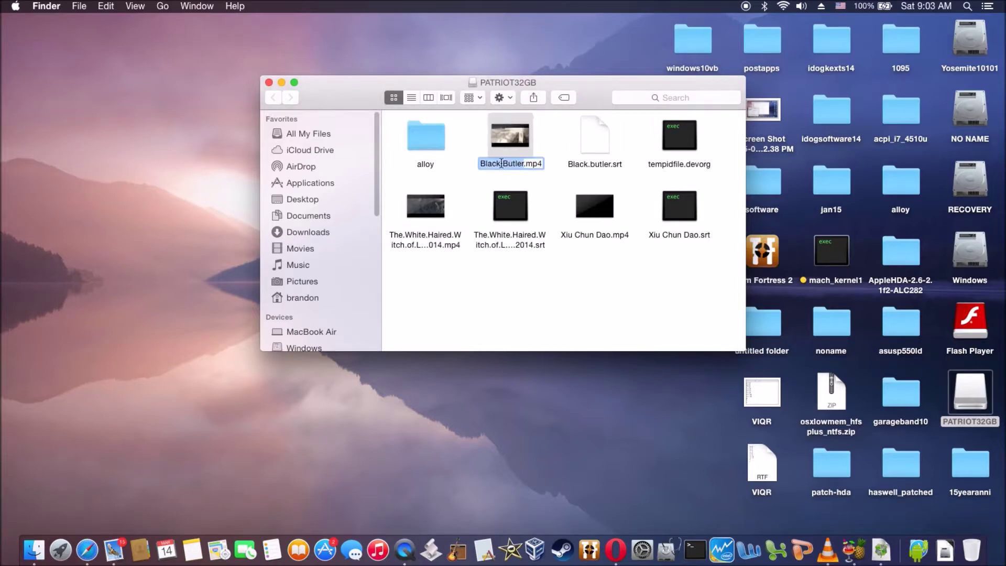
pyautogui.press('super+c')
pyautogui.click(580, 164)
pyautogui.press('Return')
pyautogui.press('super+v')
pyautogui.press('Return')
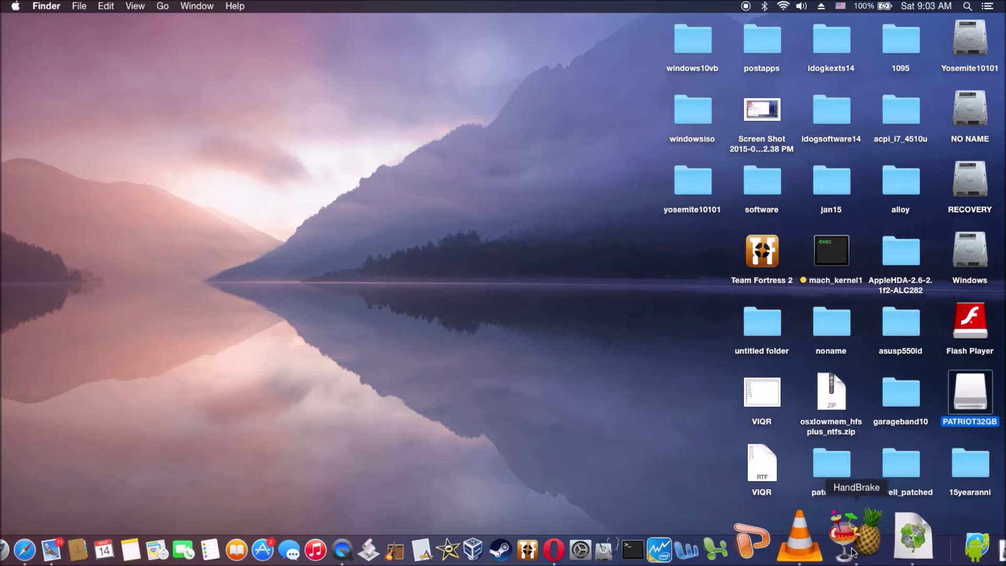
# Load dmg2iso.mov in HandBrake, review the Video and Audio tabs, and begin adding an external SRT.
pyautogui.click(854, 537)
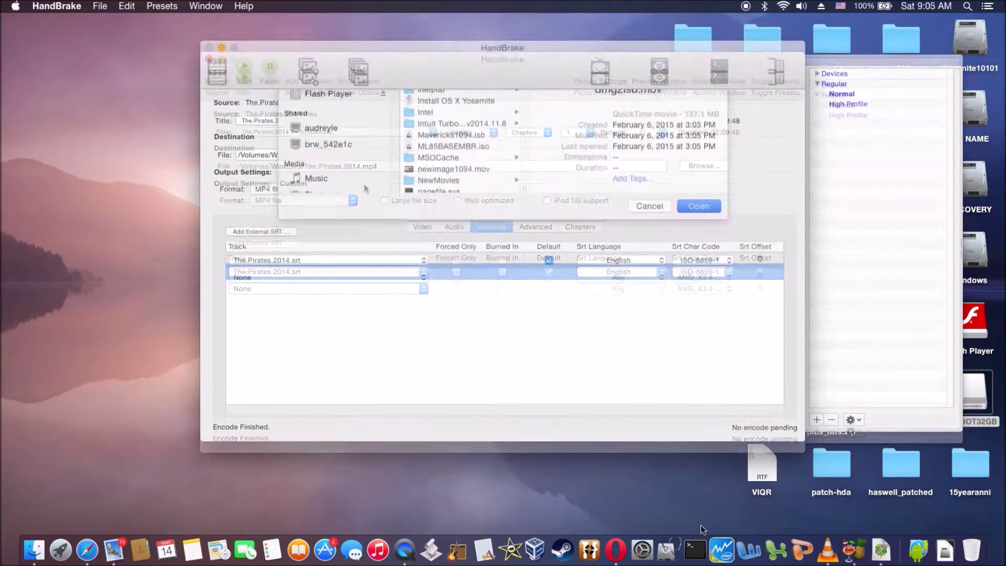
pyautogui.click(699, 522)
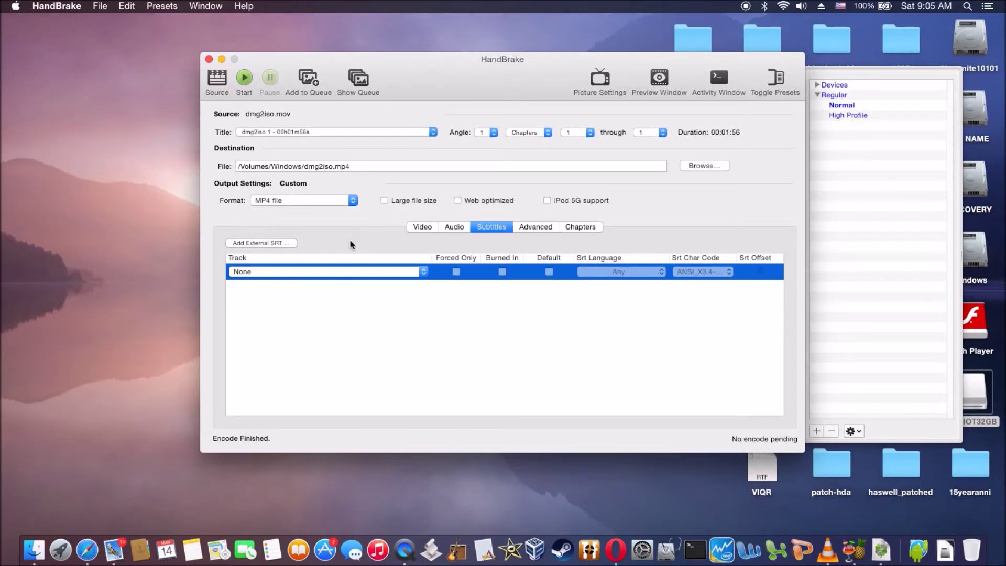
pyautogui.click(423, 227)
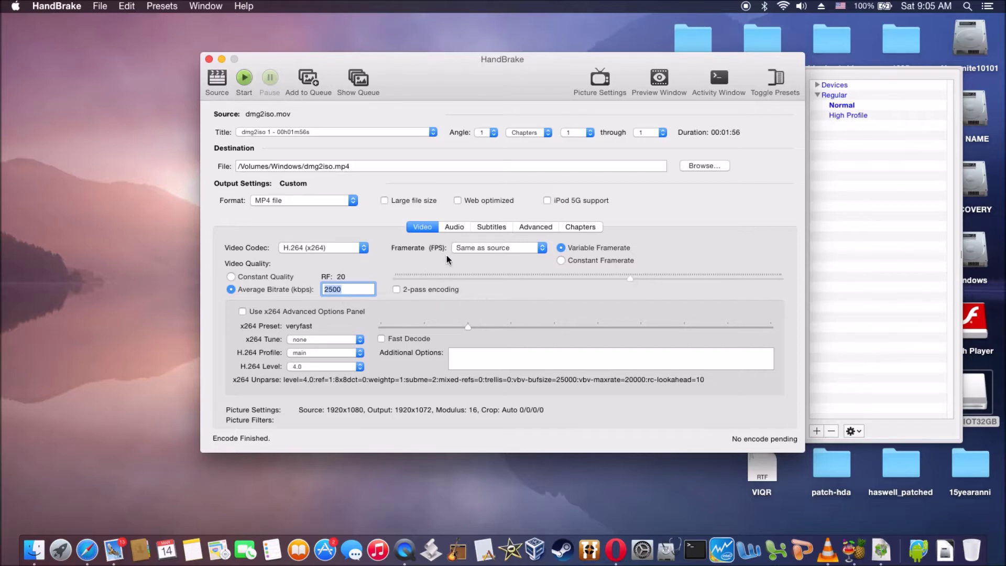
pyautogui.click(458, 227)
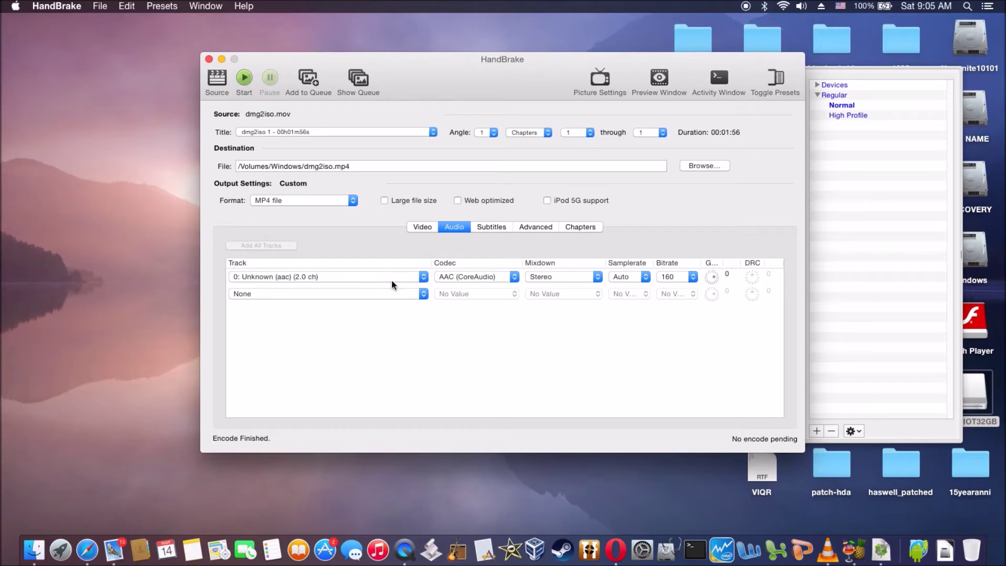
pyautogui.click(495, 228)
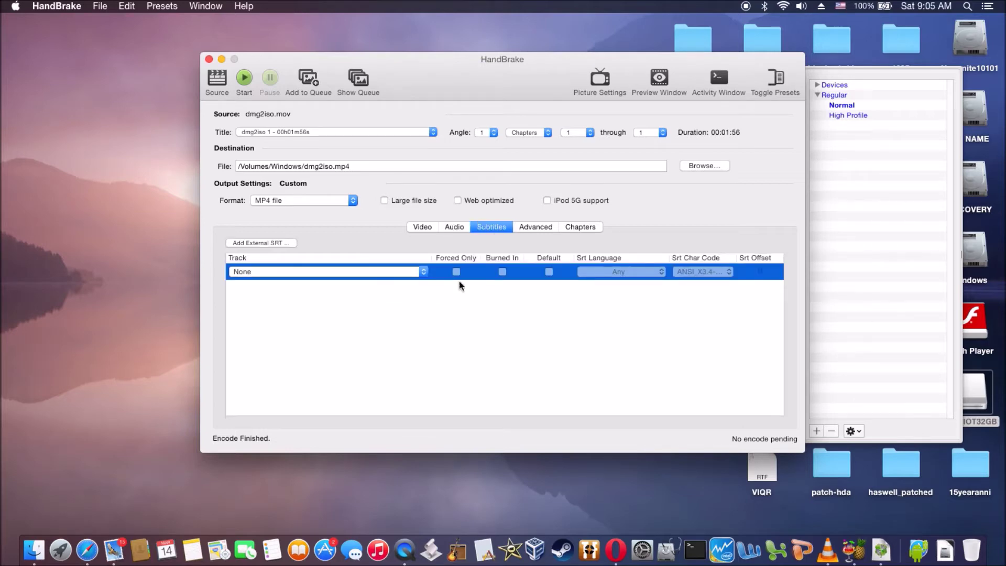
pyautogui.click(273, 242)
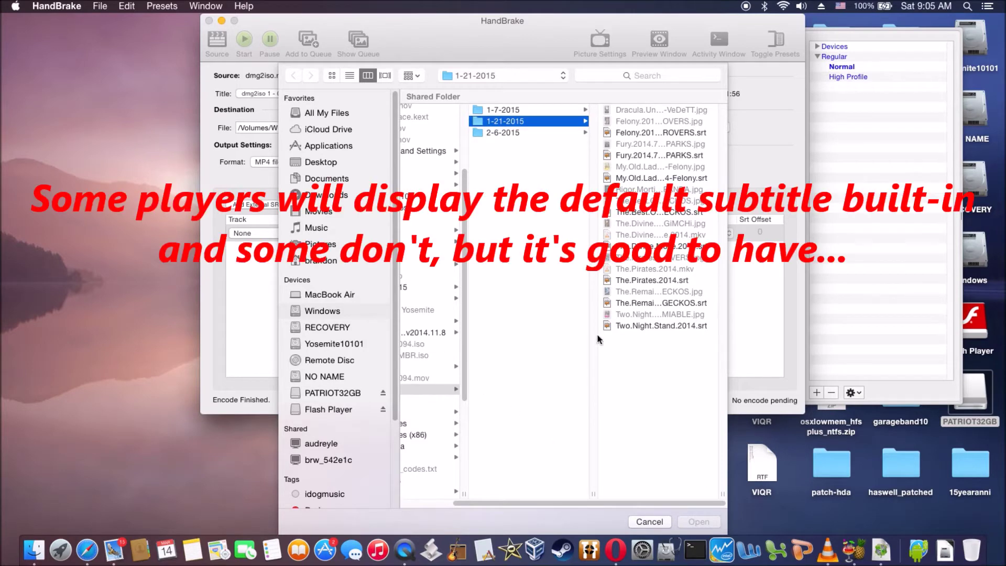
# Add Fury.2014.720p.BluRay.x264-SPARKS.srt as the subtitle track and view the Advanced settings.
pyautogui.click(663, 155)
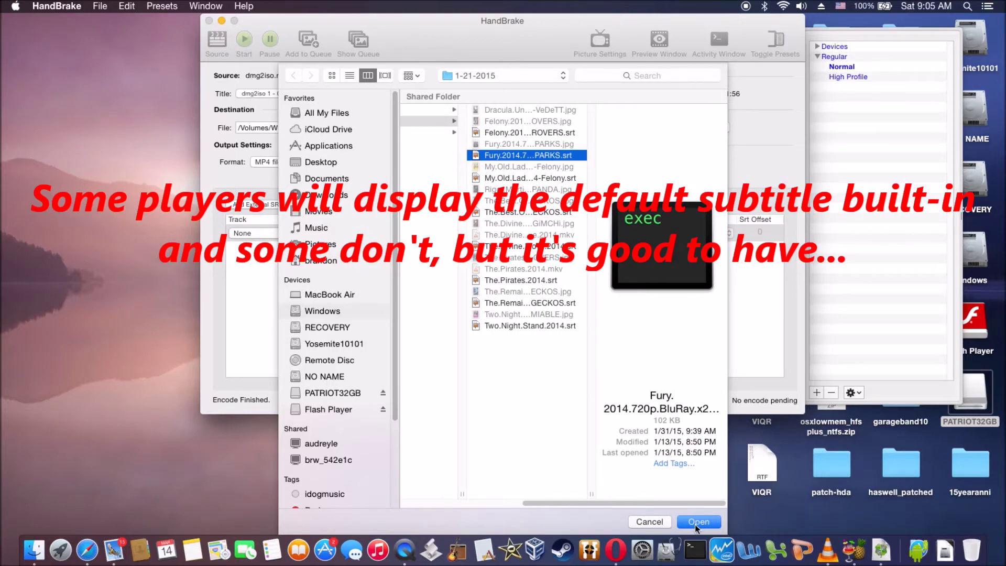
pyautogui.click(694, 525)
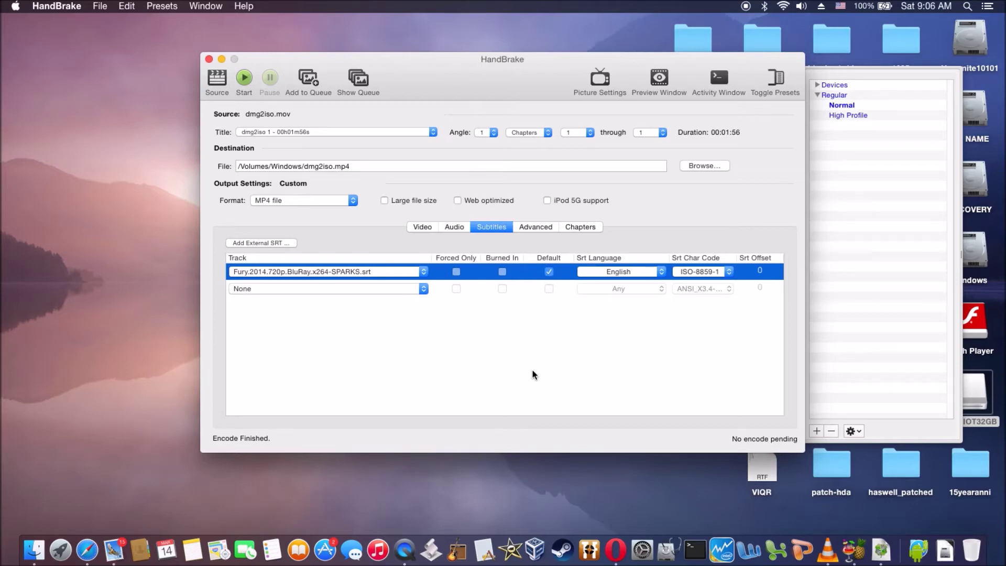
pyautogui.click(545, 229)
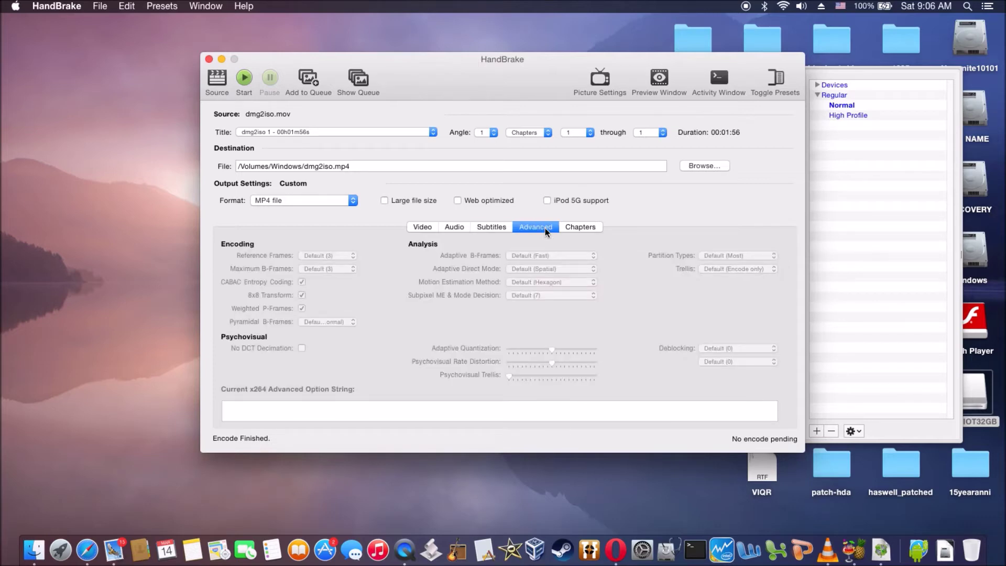
# Encode to /Volumes/PATRIOT32GB/dmg2iso_23976.mp4, then select dmg2iso in the destination path.
pyautogui.click(578, 230)
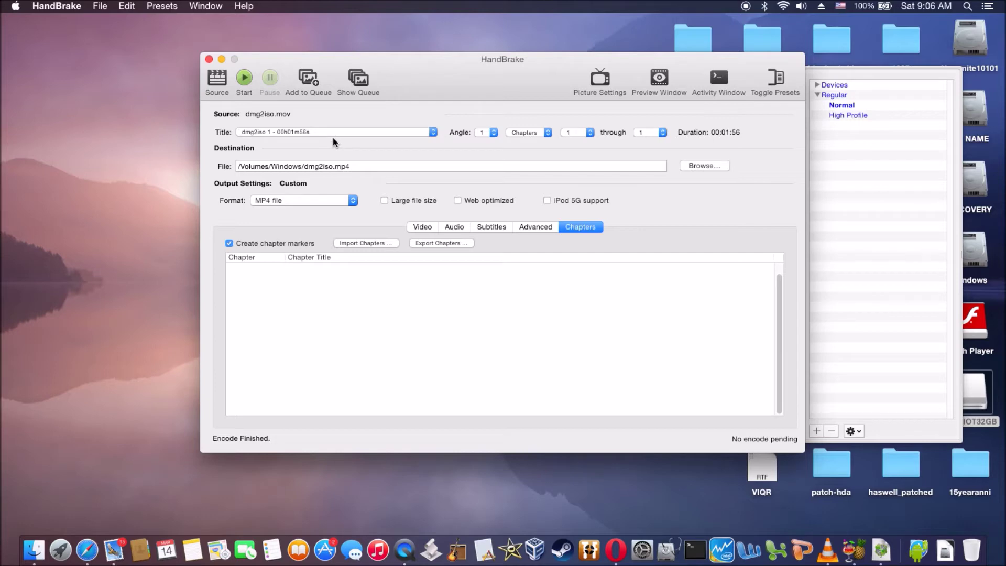
pyautogui.click(244, 81)
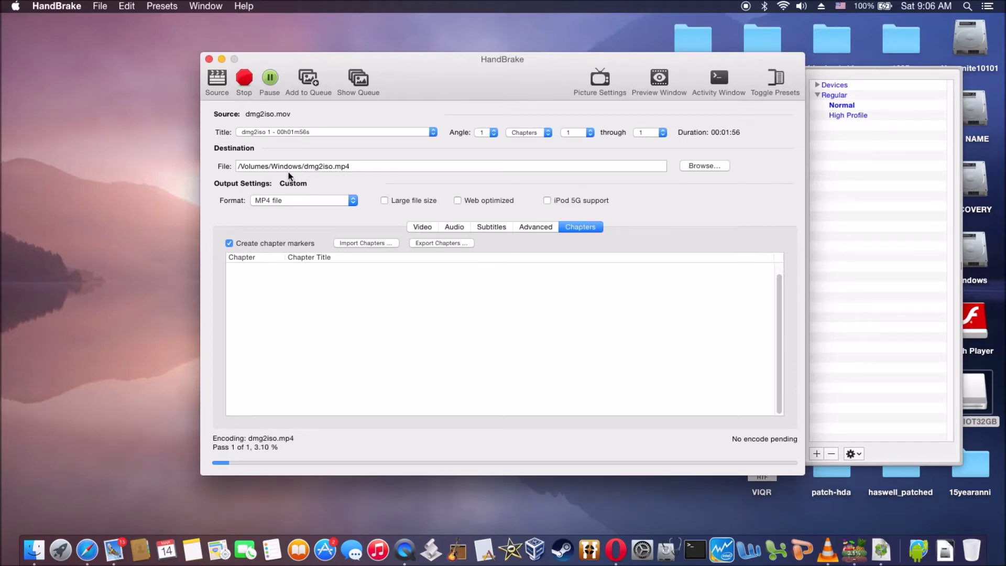
pyautogui.doubleClick(322, 167)
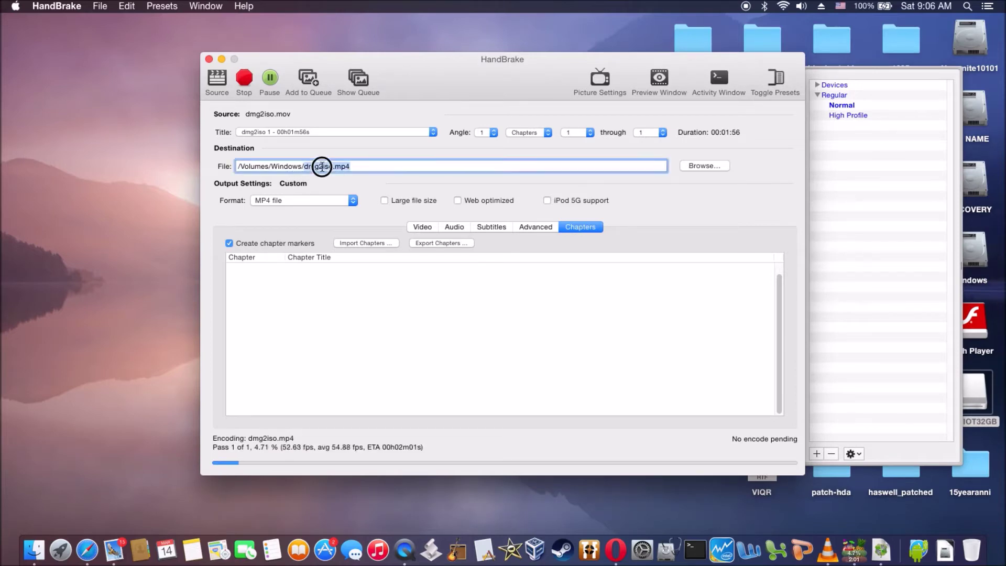
pyautogui.click(363, 169)
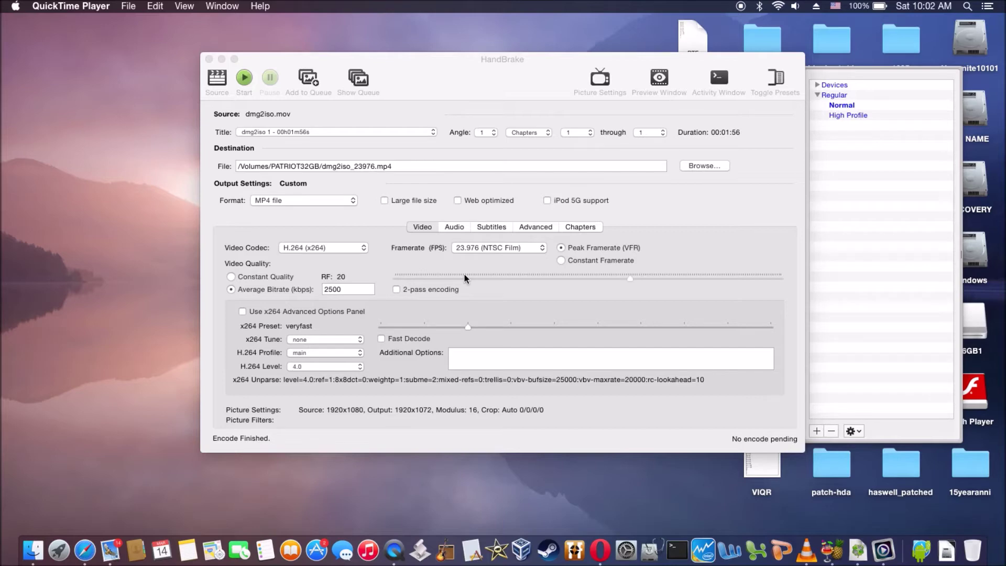
# Change the Video frame rate from 23.976 (NTSC Film) to Same as source.
pyautogui.click(542, 249)
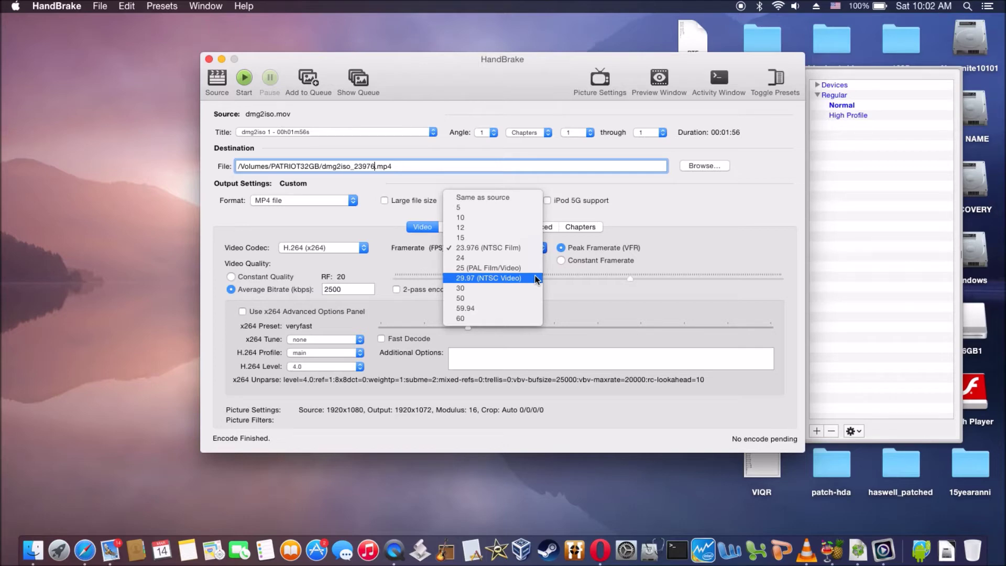
pyautogui.click(559, 285)
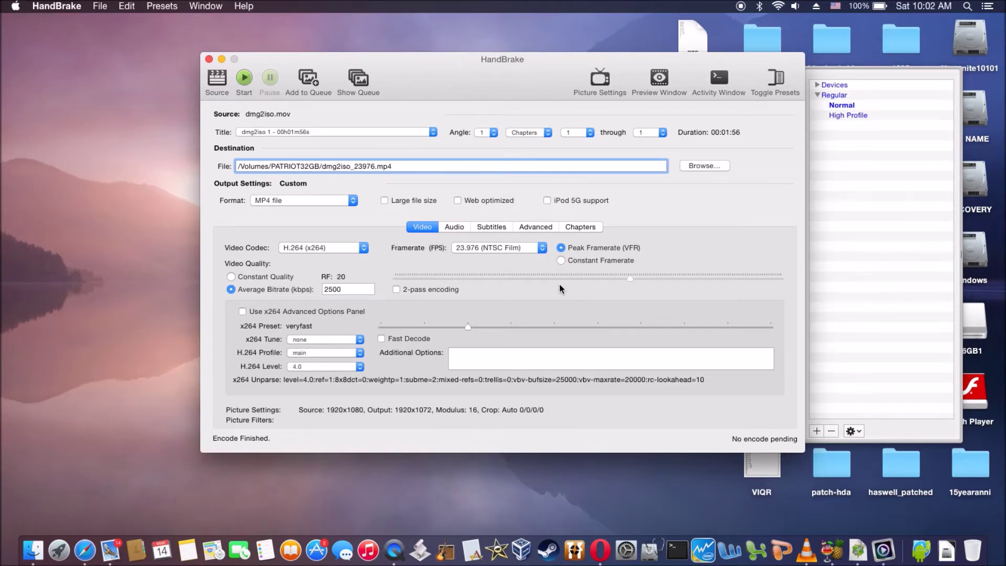
pyautogui.click(541, 248)
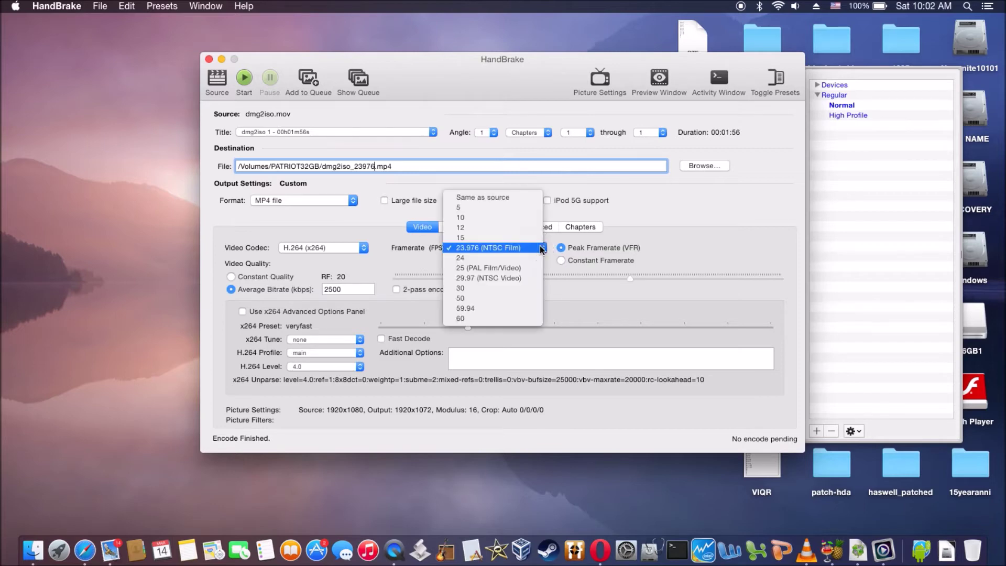
pyautogui.click(524, 197)
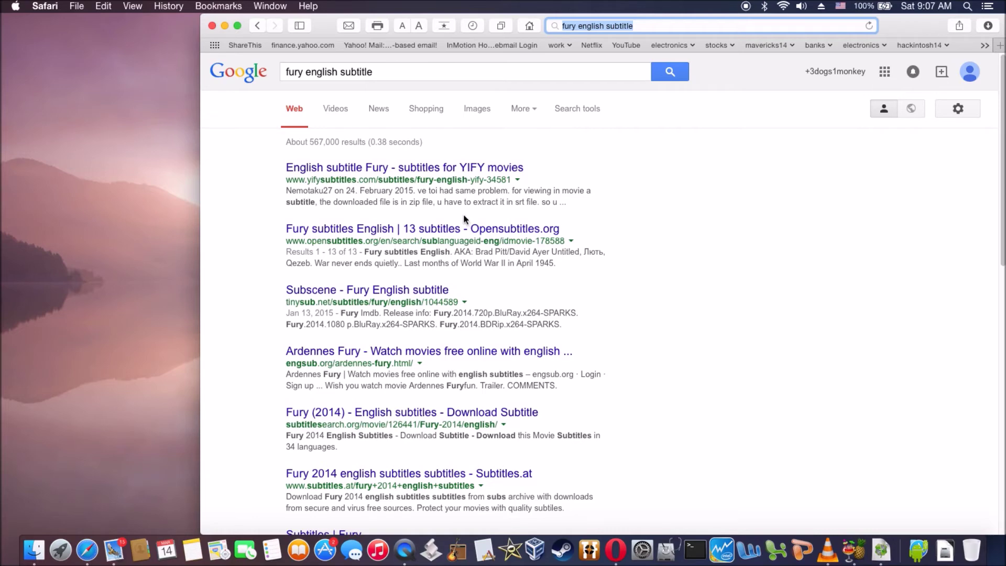
# Open the YIFY Fury subtitle page, load subscene.com, then open the PATRIOT32GB drive.
pyautogui.click(471, 175)
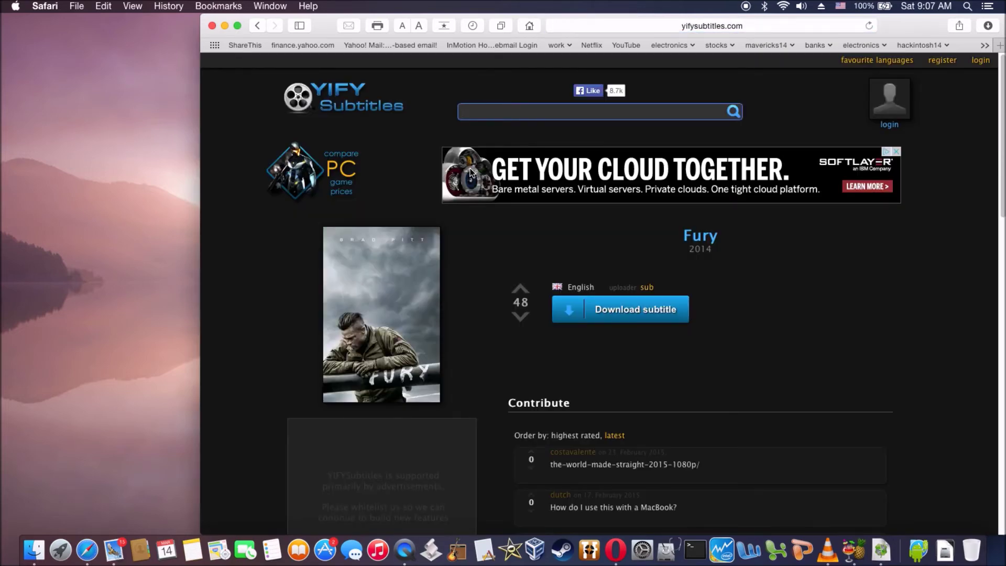
pyautogui.click(687, 29)
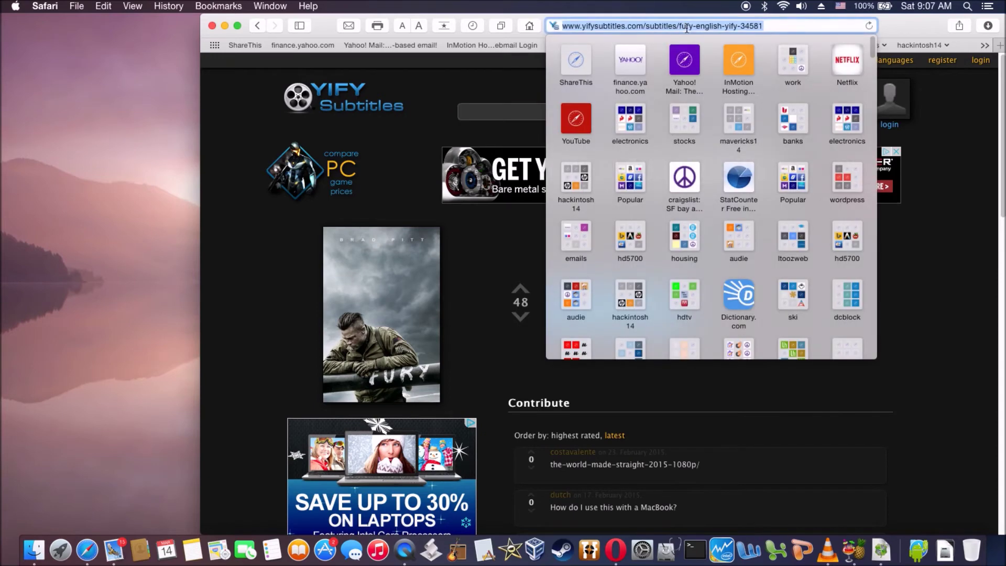
pyautogui.write('subs')
pyautogui.press('Return')
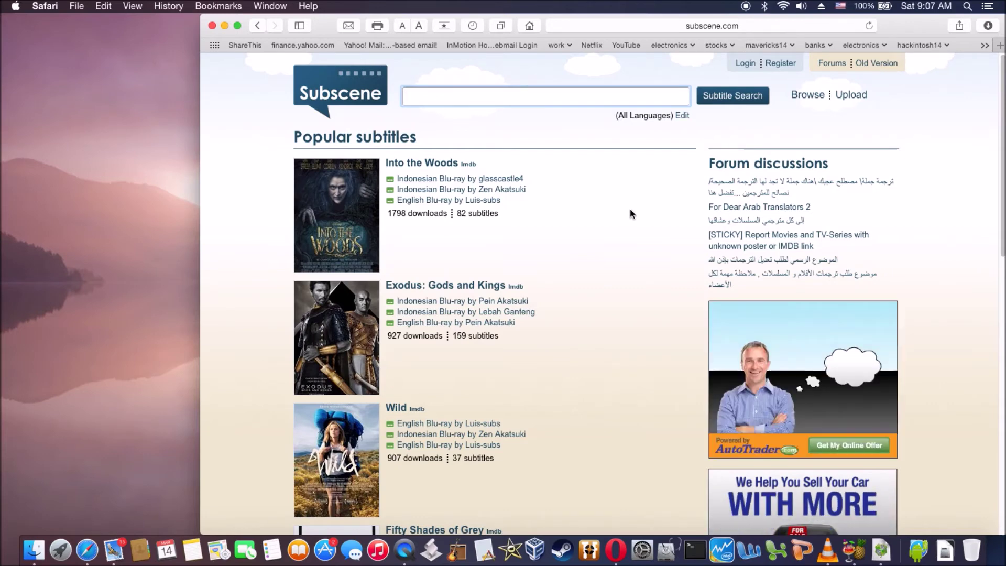
pyautogui.press('F11')
pyautogui.doubleClick(970, 393)
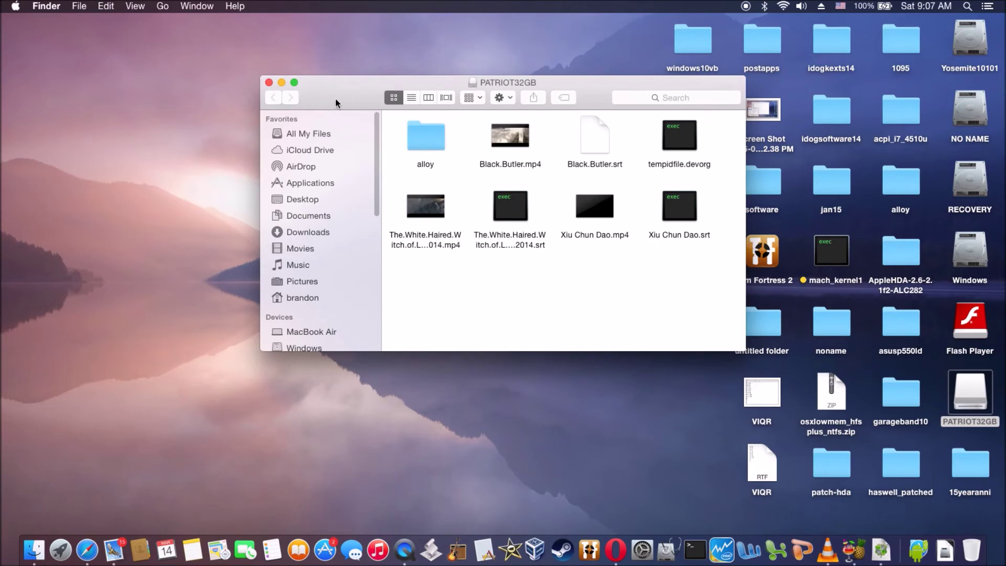
# Move the PATRIOT32GB window up and left and arrange its files by Name.
pyautogui.moveTo(336, 101); pyautogui.dragTo(208, 66)
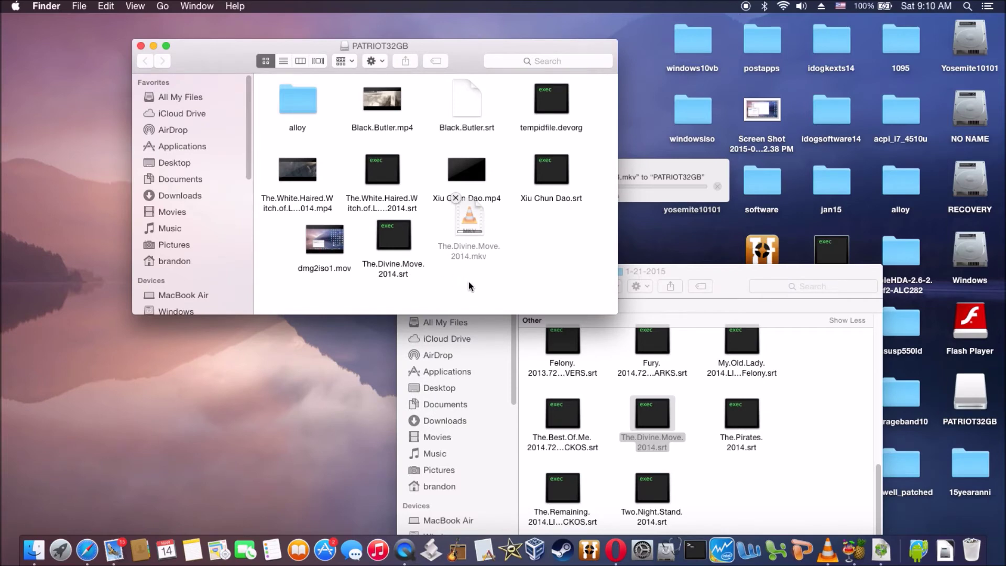
pyautogui.rightClick(469, 282)
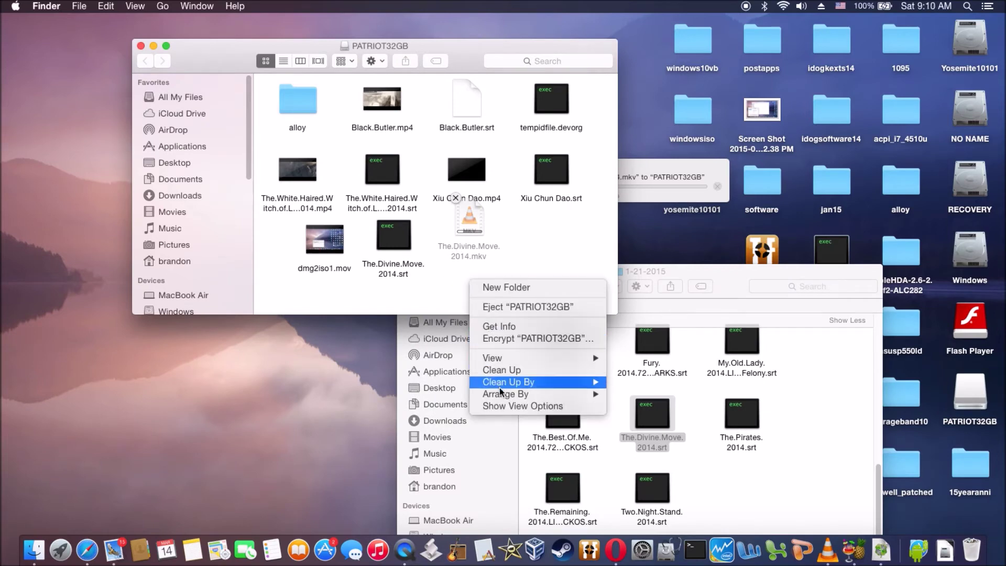
pyautogui.moveTo(500, 388)
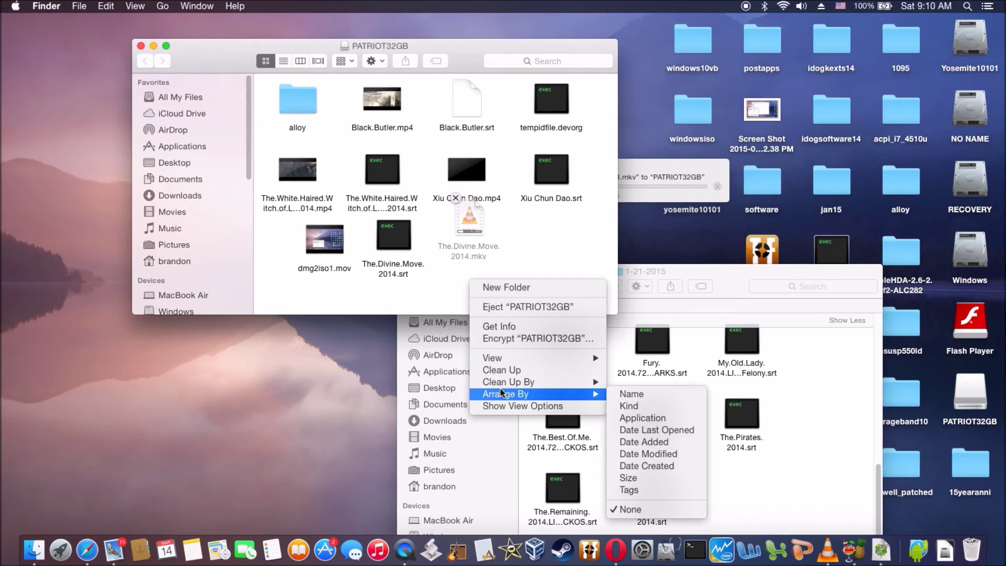
pyautogui.click(627, 396)
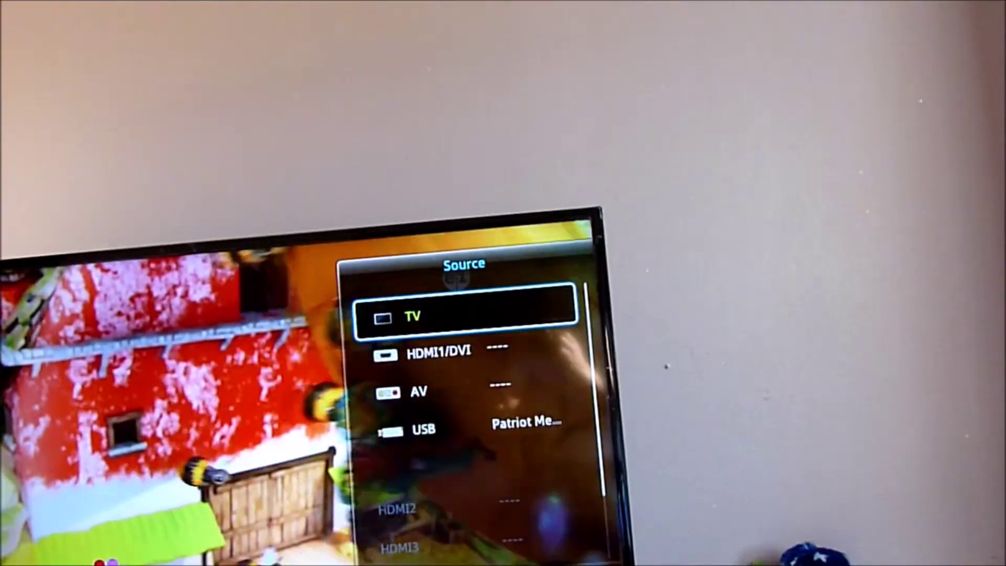
# On the TV, choose the USB source, open Videos, and play dmg2iso_23976.
pyautogui.press('Down')
pyautogui.press('Down')
pyautogui.press('Down')
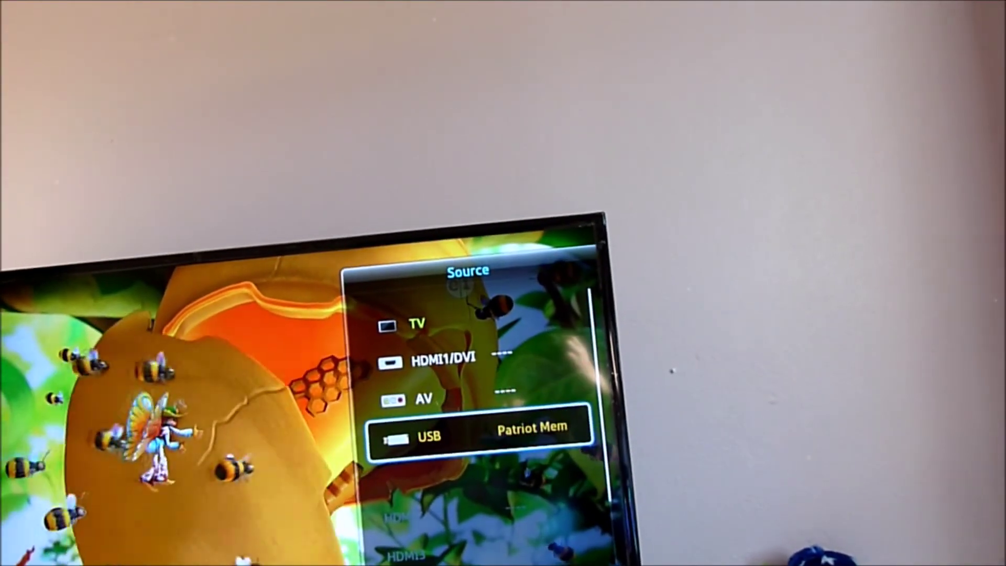
pyautogui.press('Return')
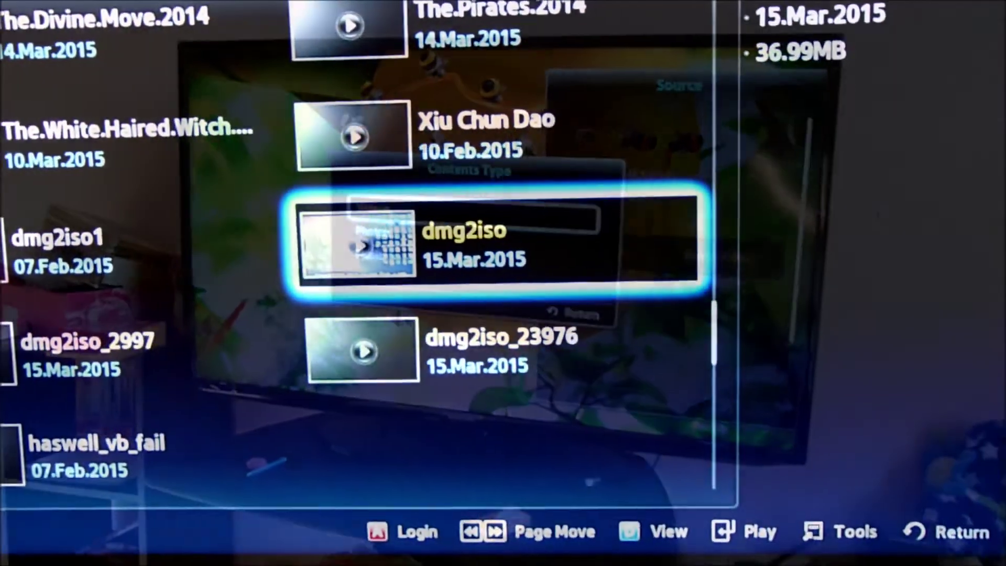
pyautogui.press('Down')
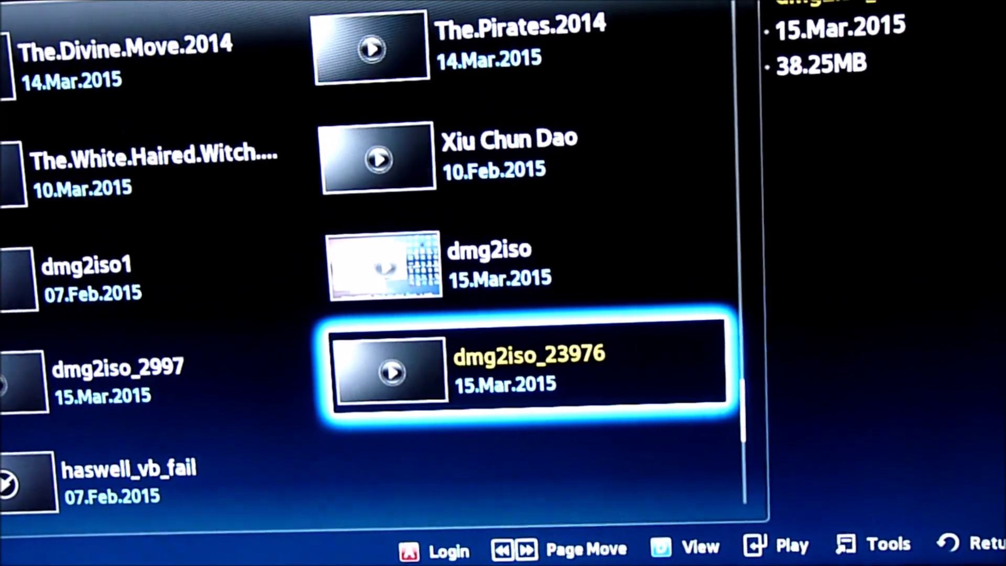
pyautogui.press('Return')
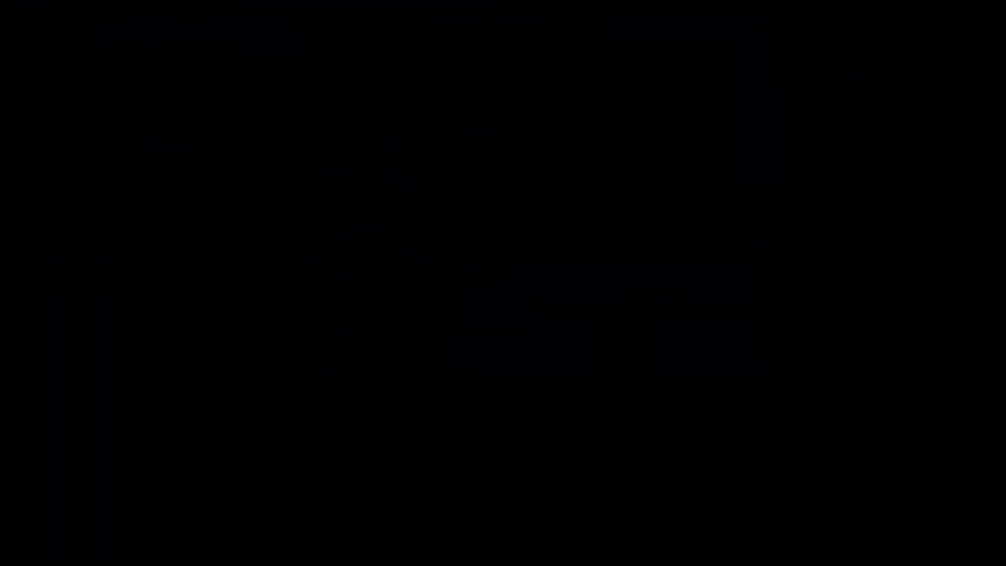